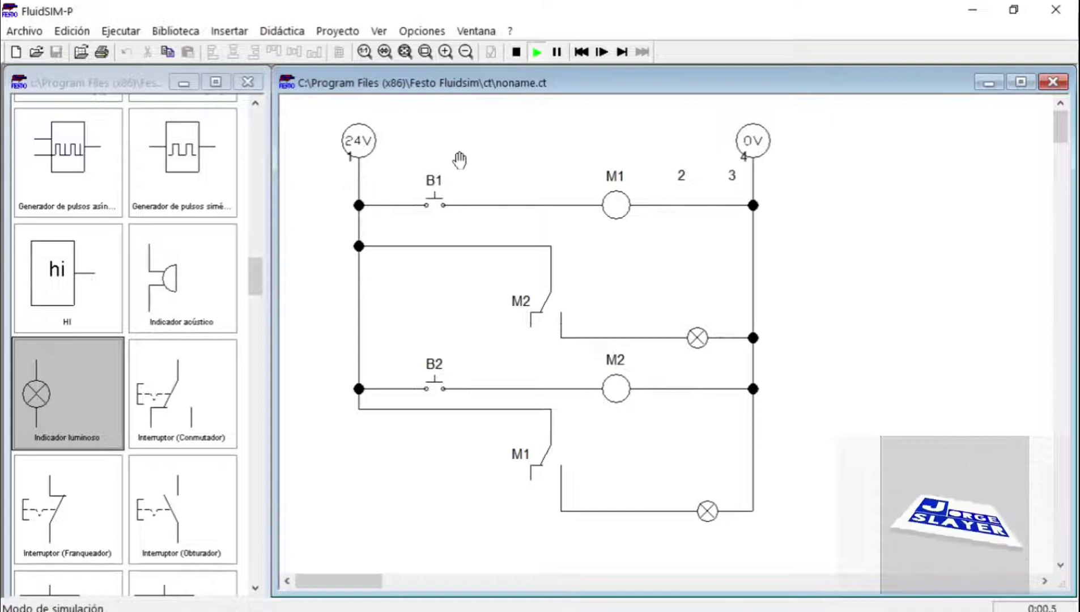
# Actuate and release pushbutton B1 in the running simulation, and end the simulation
pyautogui.click(437, 194)
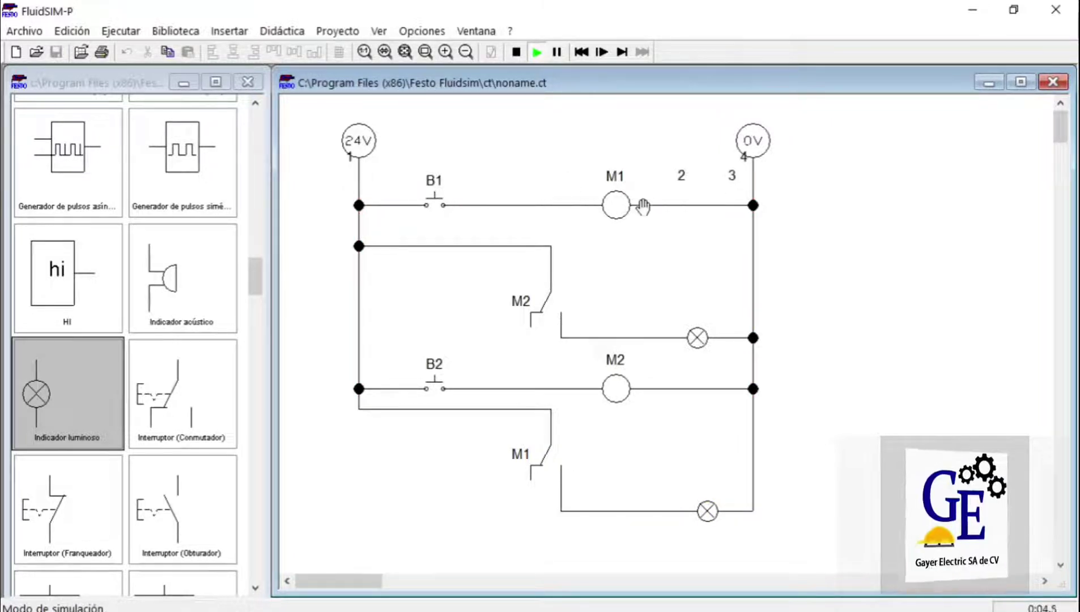
pyautogui.click(437, 198)
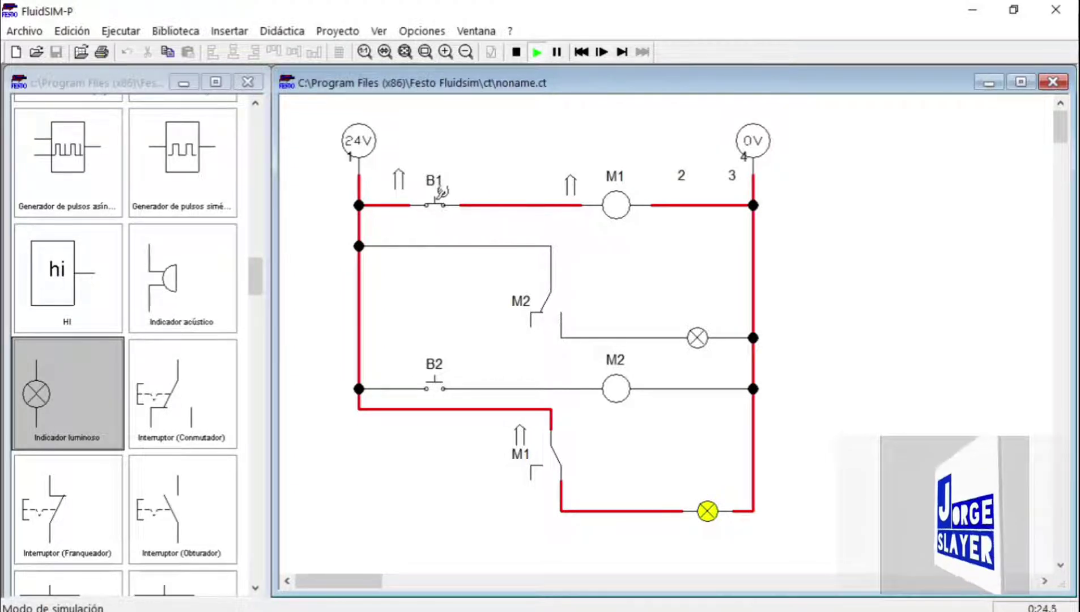
pyautogui.click(441, 192)
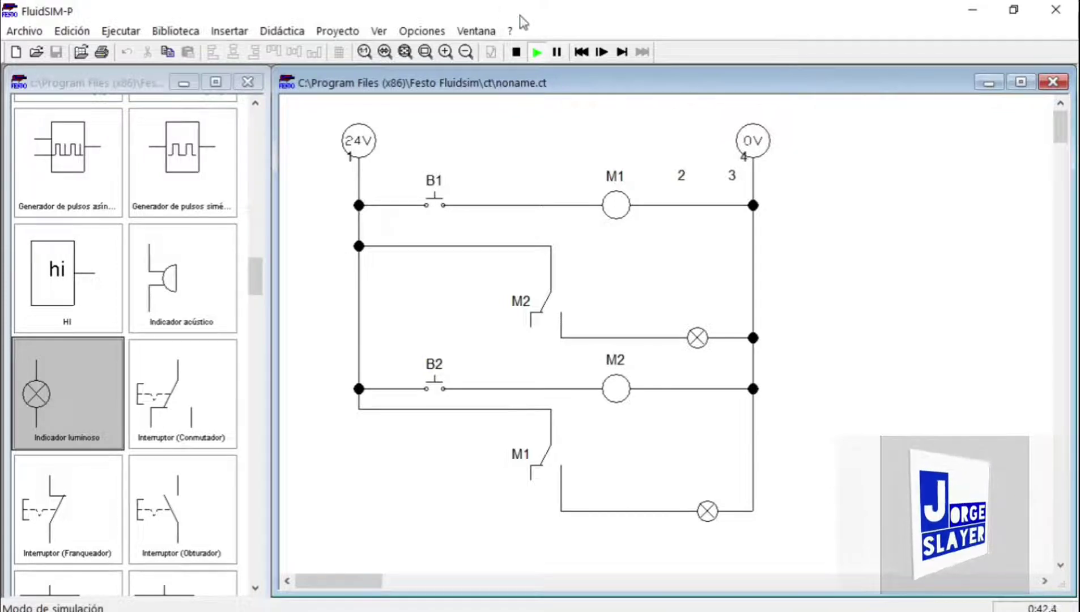
pyautogui.click(516, 51)
# Delete relays M1 and M2, both their contacts, pushbutton B2, the lower lamp and the associated wiring
pyautogui.moveTo(651, 538); pyautogui.dragTo(311, 241)
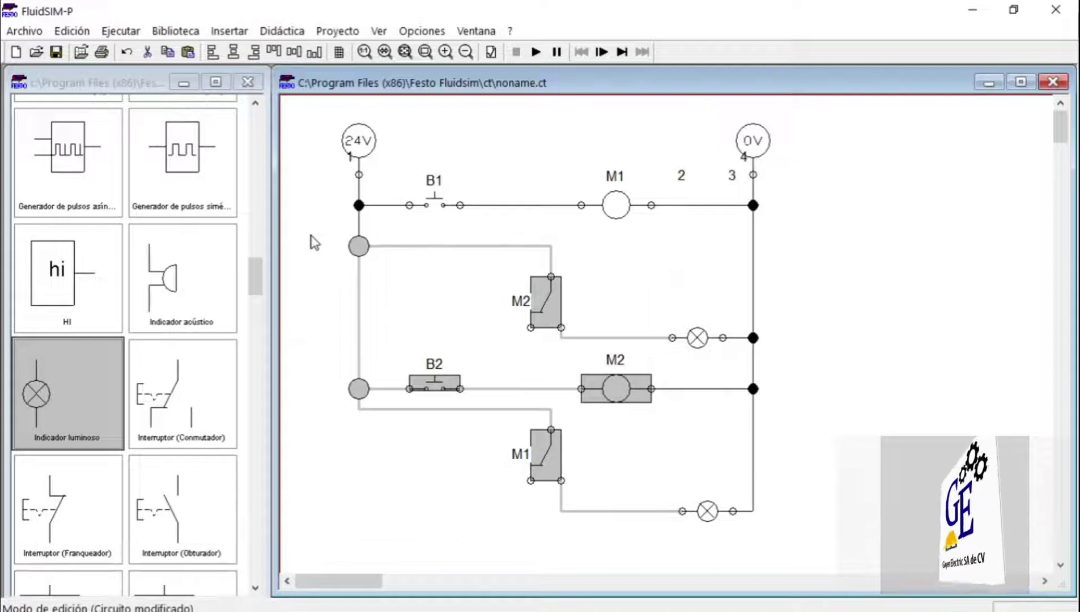
pyautogui.press('Delete')
pyautogui.moveTo(849, 470); pyautogui.dragTo(688, 355)
pyautogui.press('Delete')
pyautogui.moveTo(782, 545); pyautogui.dragTo(652, 466)
pyautogui.press('Delete')
pyautogui.moveTo(683, 262); pyautogui.dragTo(574, 148)
pyautogui.press('Delete')
# Move the remaining lamp in line with B1, remove the leftover junctions, and wire it between B1 and 0V
pyautogui.moveTo(765, 376); pyautogui.dragTo(594, 202)
pyautogui.moveTo(847, 350)
pyautogui.mouseDown()
pyautogui.moveTo(694, 202)
pyautogui.moveTo(753, 174)
pyautogui.mouseUp()
pyautogui.press('Delete')
pyautogui.moveTo(580, 205); pyautogui.dragTo(460, 205)
# Duplicate pushbutton B1 and place the copy directly below the original
pyautogui.moveTo(459, 256); pyautogui.dragTo(399, 173)
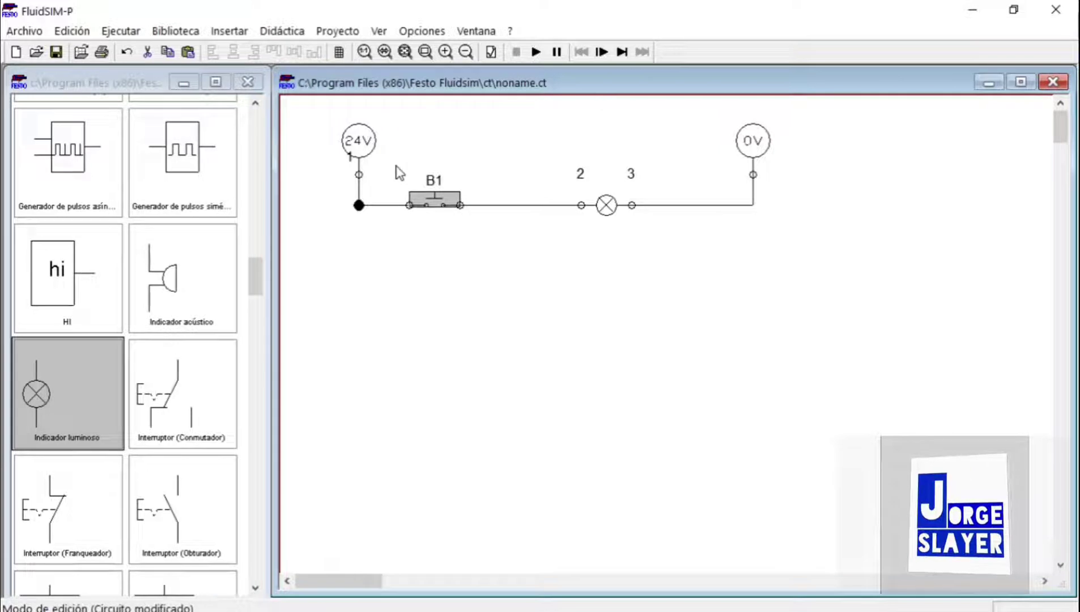
pyautogui.hotkey('ctrl', 'c')
pyautogui.hotkey('ctrl', 'v')
pyautogui.moveTo(698, 419); pyautogui.dragTo(421, 241)
# Label the copied pushbutton B2 and wire it in parallel with B1
pyautogui.doubleClick(434, 260)
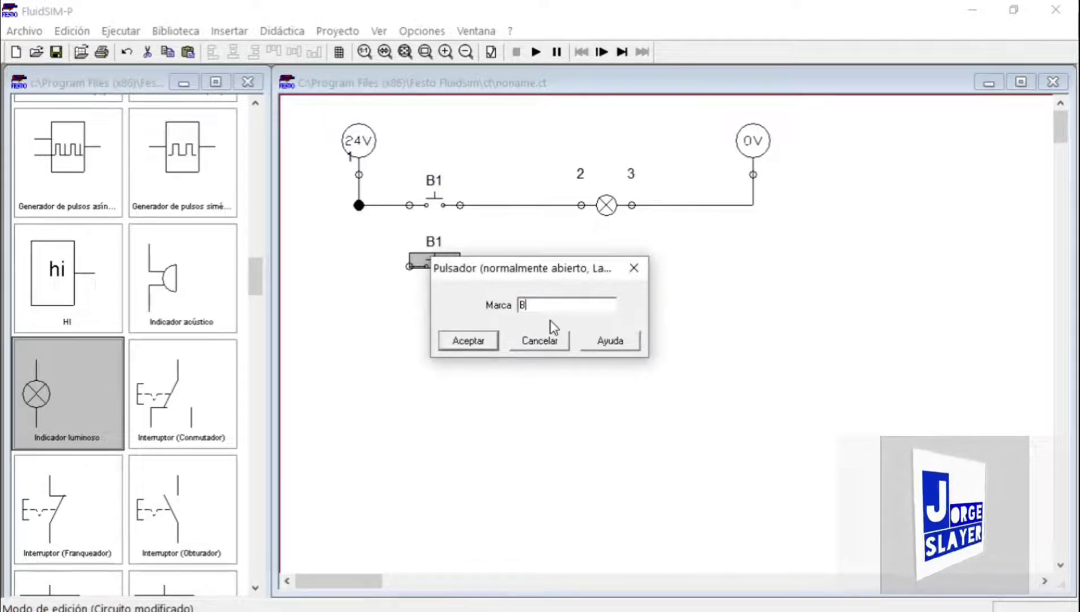
pyautogui.click(490, 341)
pyautogui.moveTo(358, 205); pyautogui.dragTo(409, 266)
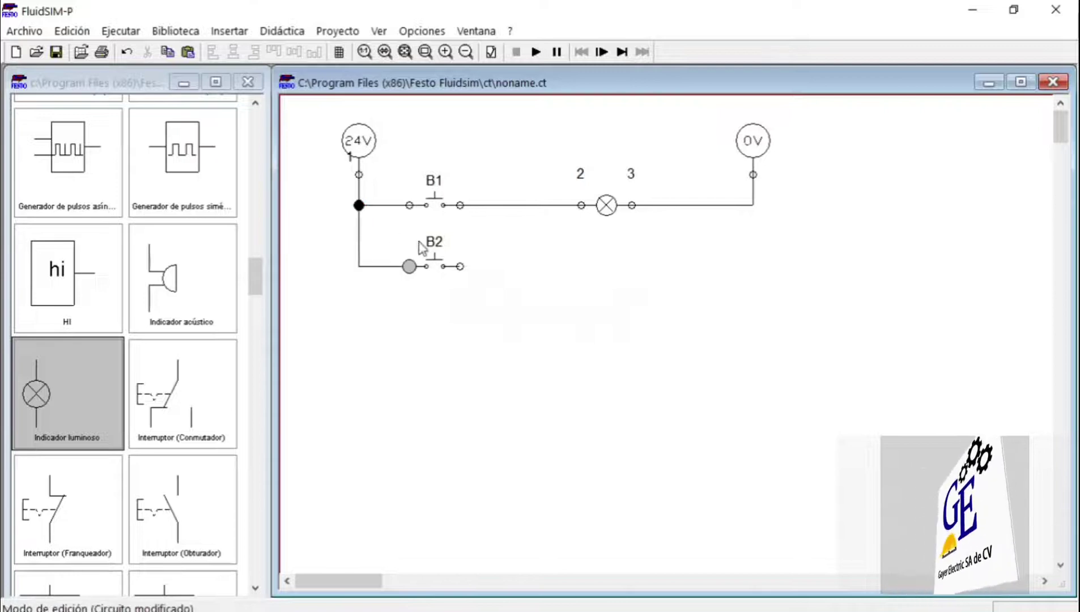
pyautogui.moveTo(521, 207); pyautogui.dragTo(521, 206)
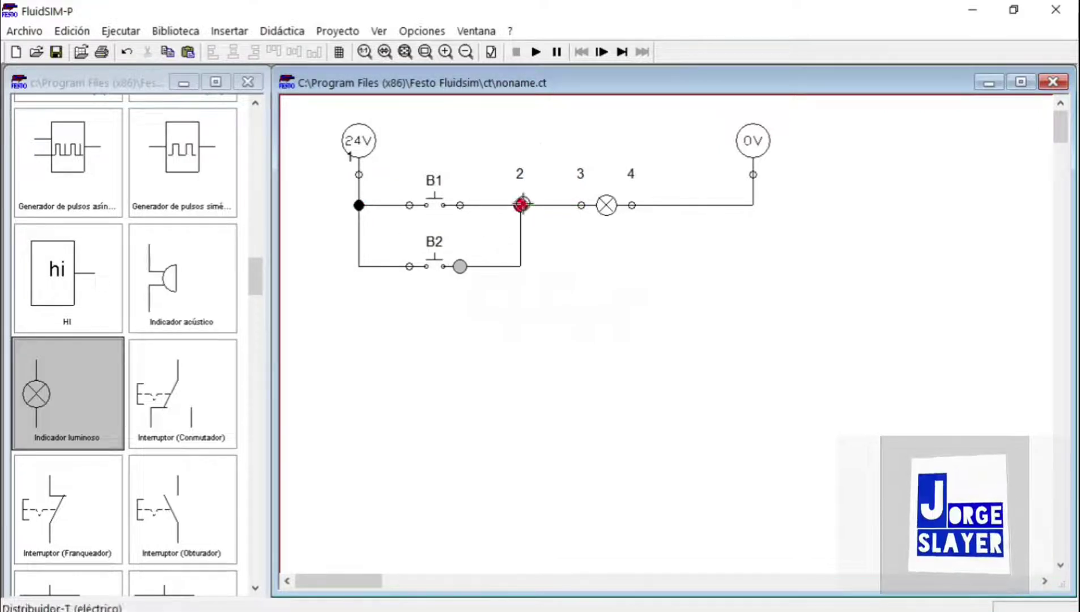
# Simulate the parallel circuit, actuating B1 and B2 in turn to check the lamp, and end the simulation
pyautogui.click(535, 52)
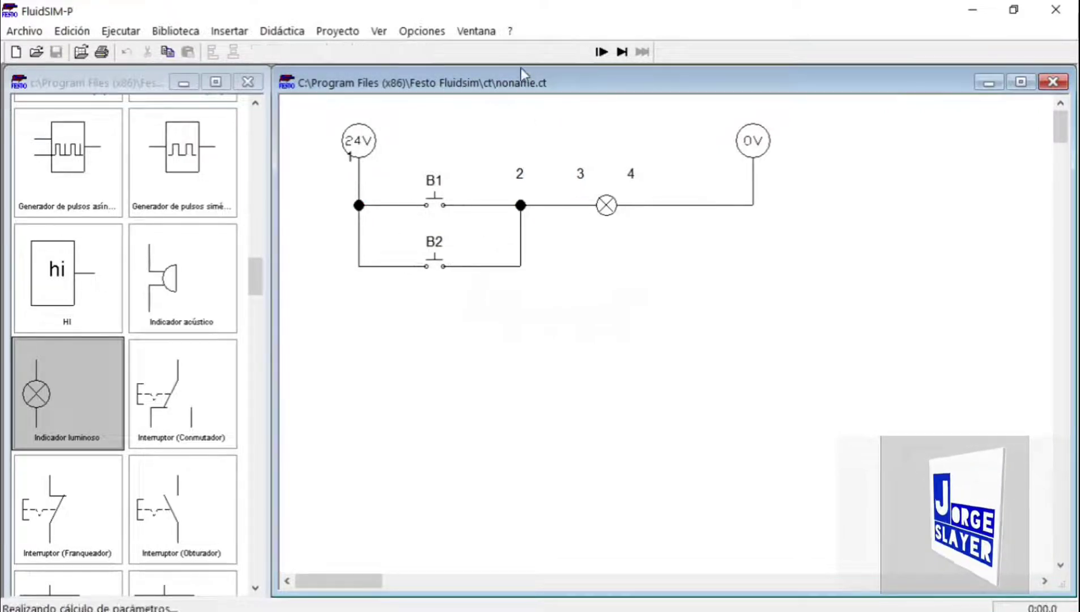
pyautogui.click(448, 193)
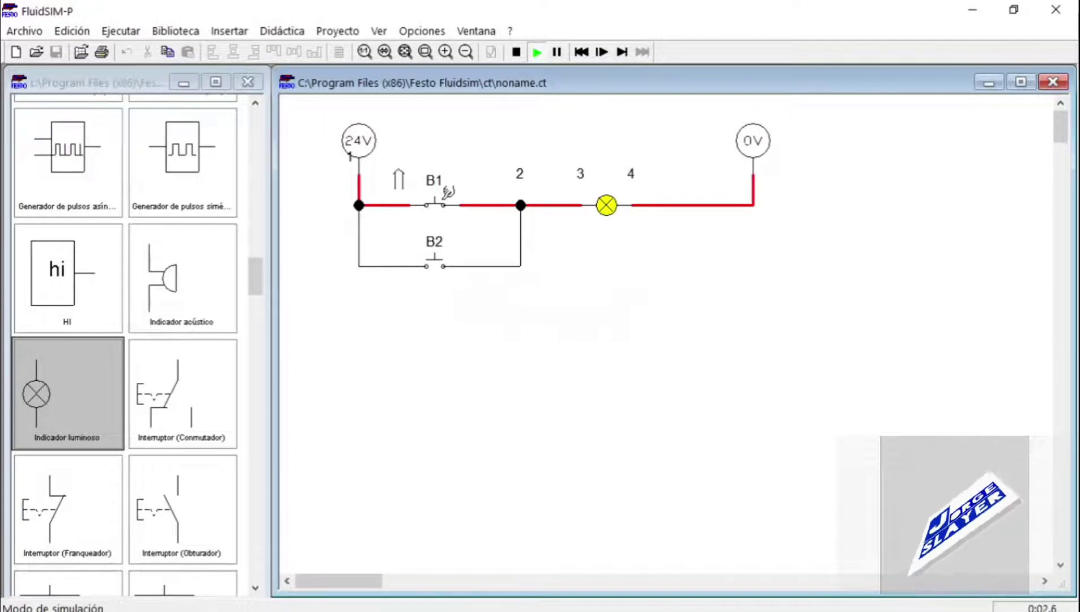
pyautogui.keyDown('shift'); pyautogui.click(448, 193); pyautogui.keyUp('shift')
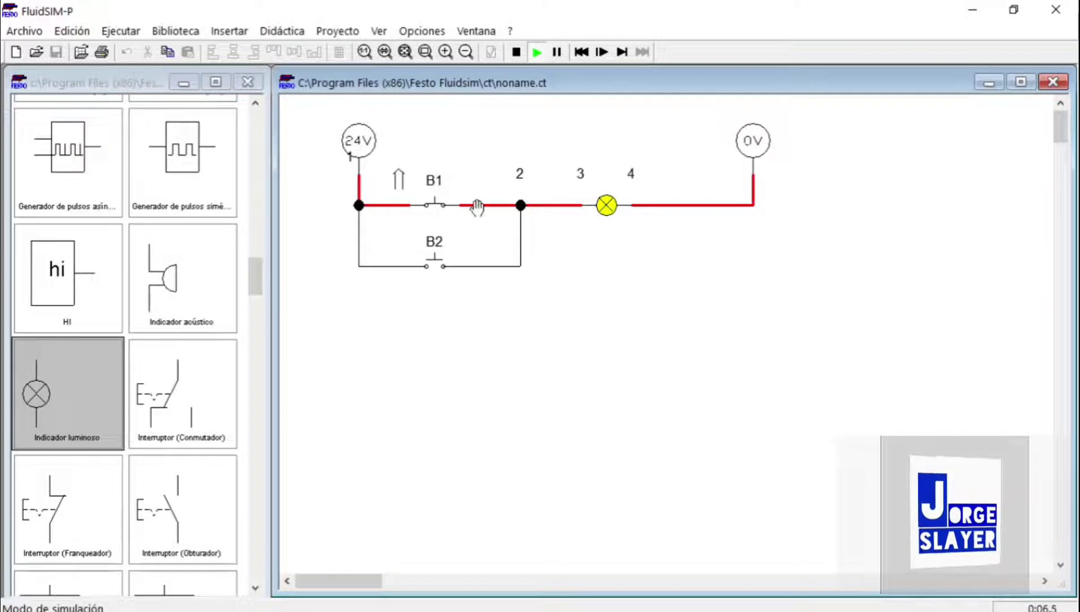
pyautogui.click(436, 194)
pyautogui.keyDown('shift'); pyautogui.click(436, 249); pyautogui.keyUp('shift')
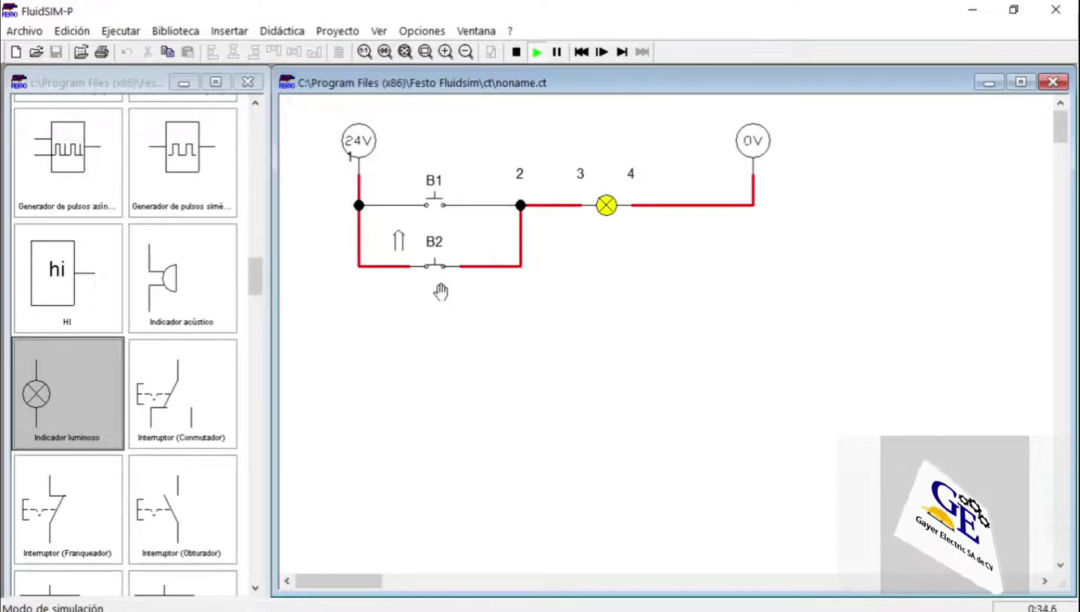
pyautogui.click(436, 263)
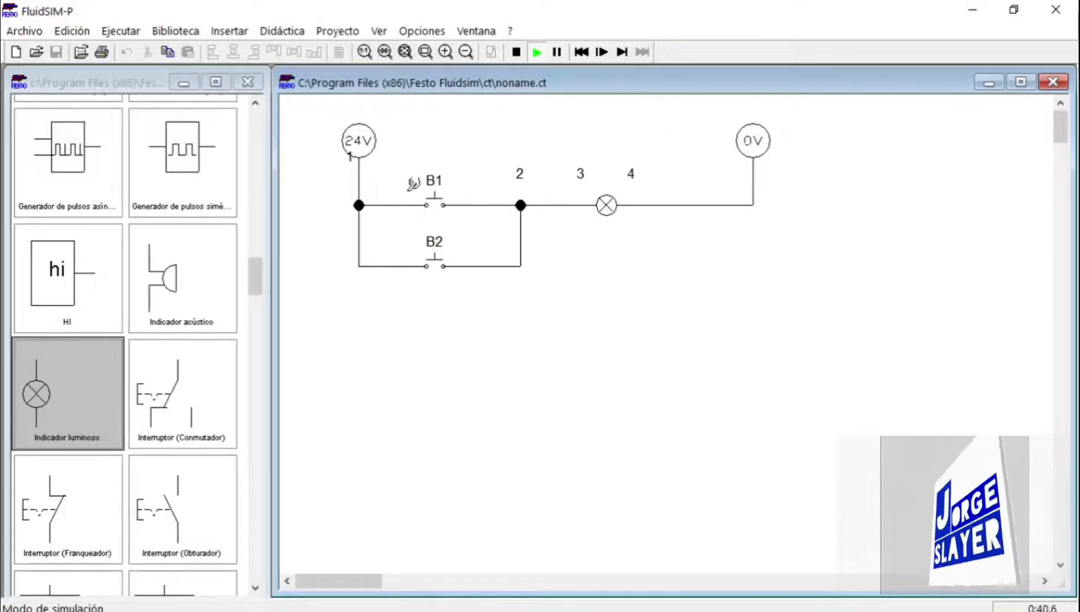
pyautogui.click(434, 190)
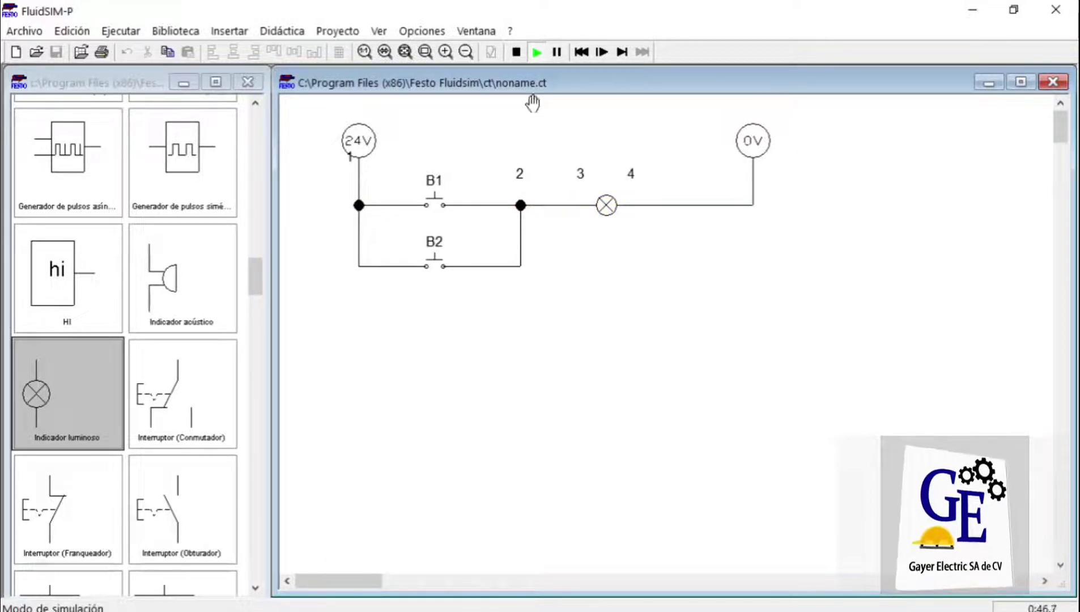
pyautogui.click(516, 52)
# Delete both pushbuttons and the lamp, and place a Conmutador contact below the supply connections
pyautogui.moveTo(635, 292); pyautogui.dragTo(408, 154)
pyautogui.press('Delete')
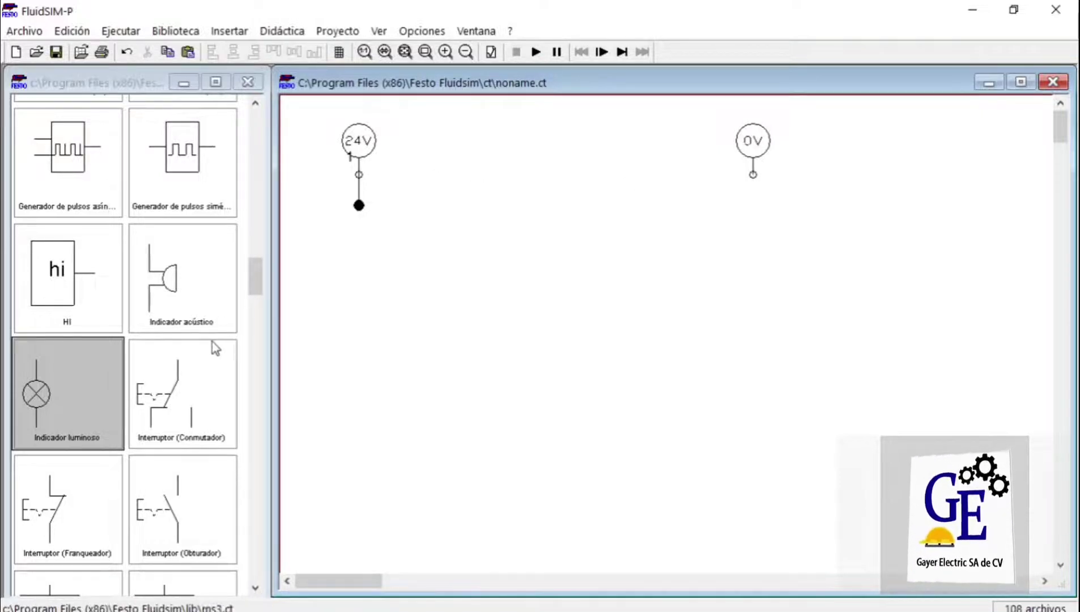
pyautogui.moveTo(260, 289); pyautogui.dragTo(262, 201)
pyautogui.moveTo(194, 305); pyautogui.dragTo(446, 327)
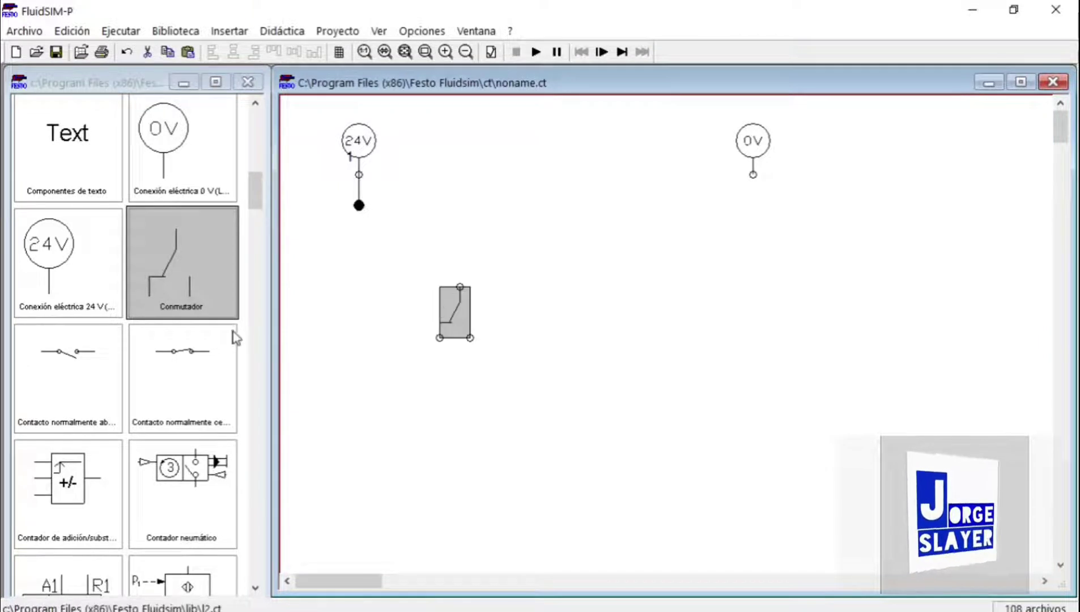
# Add a normally open pushbutton and a Relé (Ladder), wired in series between 24V and 0V
pyautogui.moveTo(258, 197); pyautogui.dragTo(256, 424)
pyautogui.moveTo(199, 477); pyautogui.dragTo(603, 190)
pyautogui.moveTo(182, 122)
pyautogui.mouseDown()
pyautogui.moveTo(477, 207)
pyautogui.moveTo(358, 201)
pyautogui.moveTo(476, 195)
pyautogui.moveTo(481, 164)
pyautogui.moveTo(442, 189)
pyautogui.moveTo(358, 174)
pyautogui.mouseUp()
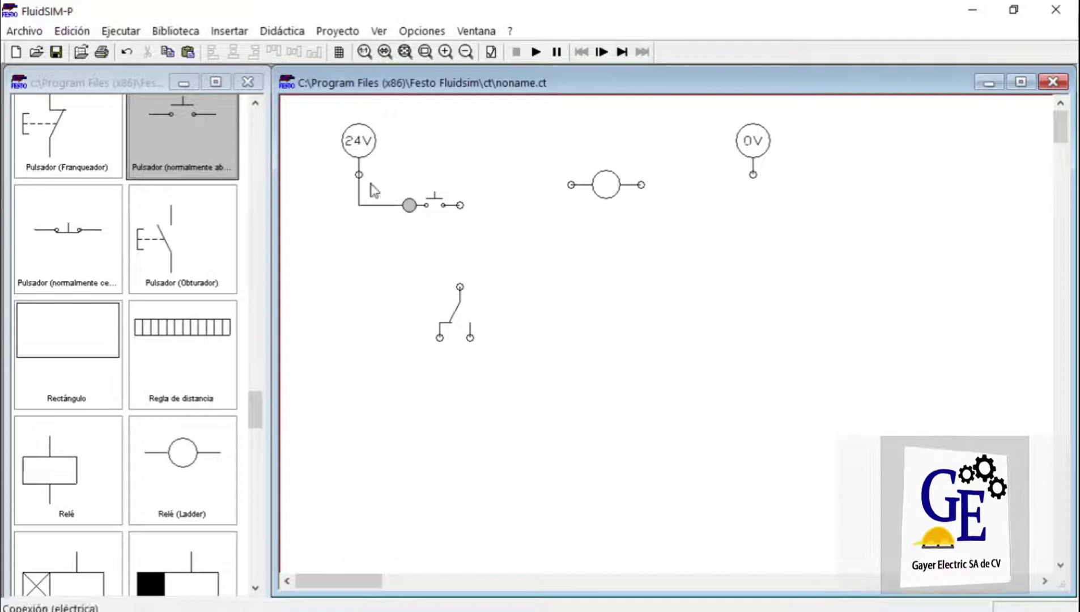
pyautogui.moveTo(668, 235)
pyautogui.mouseDown()
pyautogui.moveTo(573, 180)
pyautogui.moveTo(617, 214)
pyautogui.moveTo(753, 174)
pyautogui.mouseUp()
pyautogui.moveTo(590, 205); pyautogui.dragTo(459, 205)
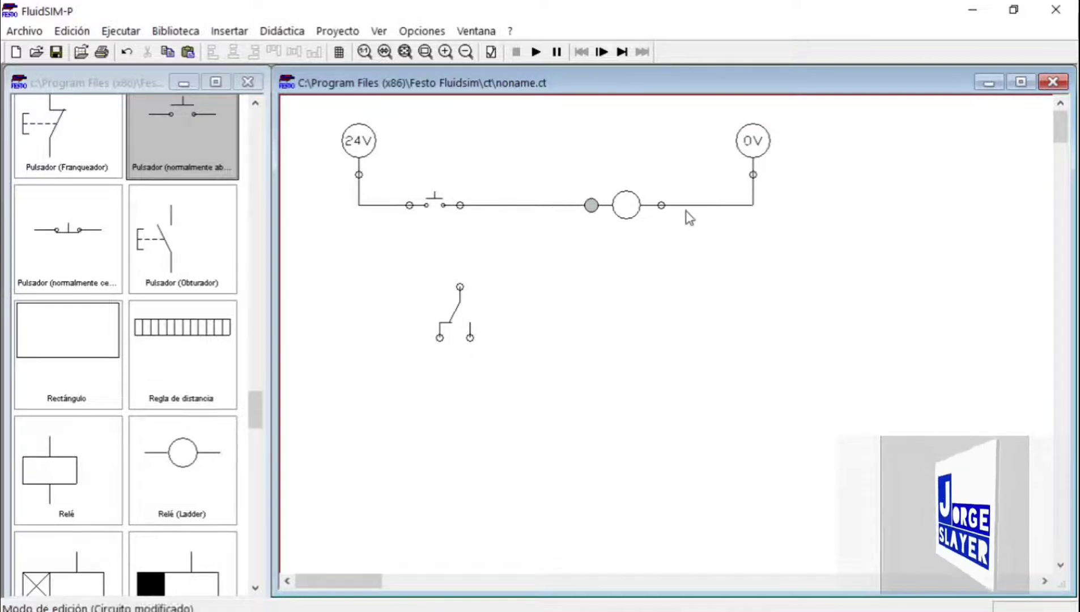
# Label the relay M1 and the pushbutton BT1
pyautogui.doubleClick(623, 208)
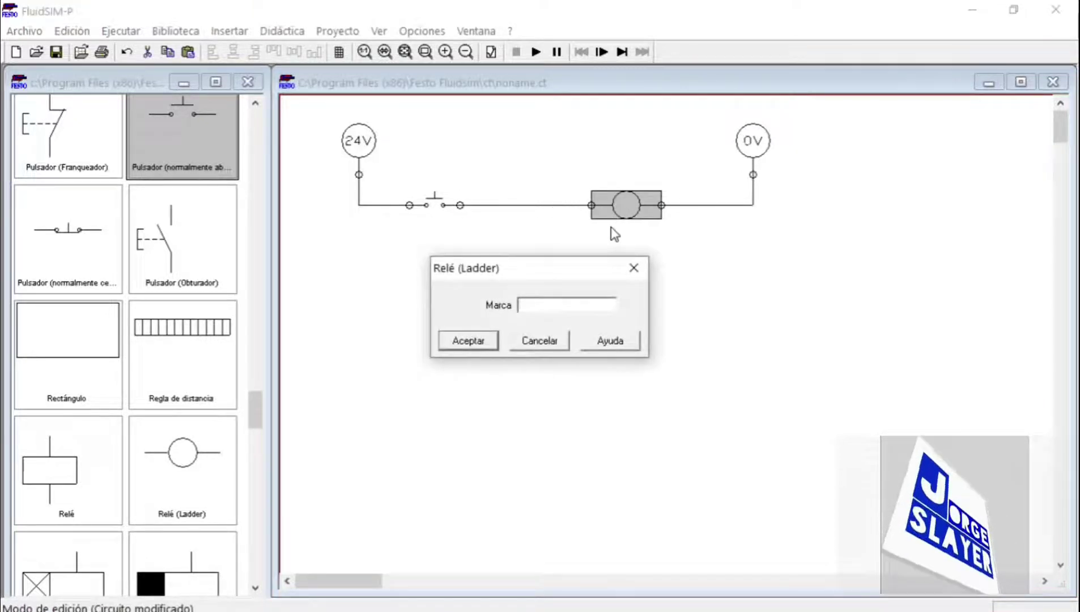
pyautogui.press('Return')
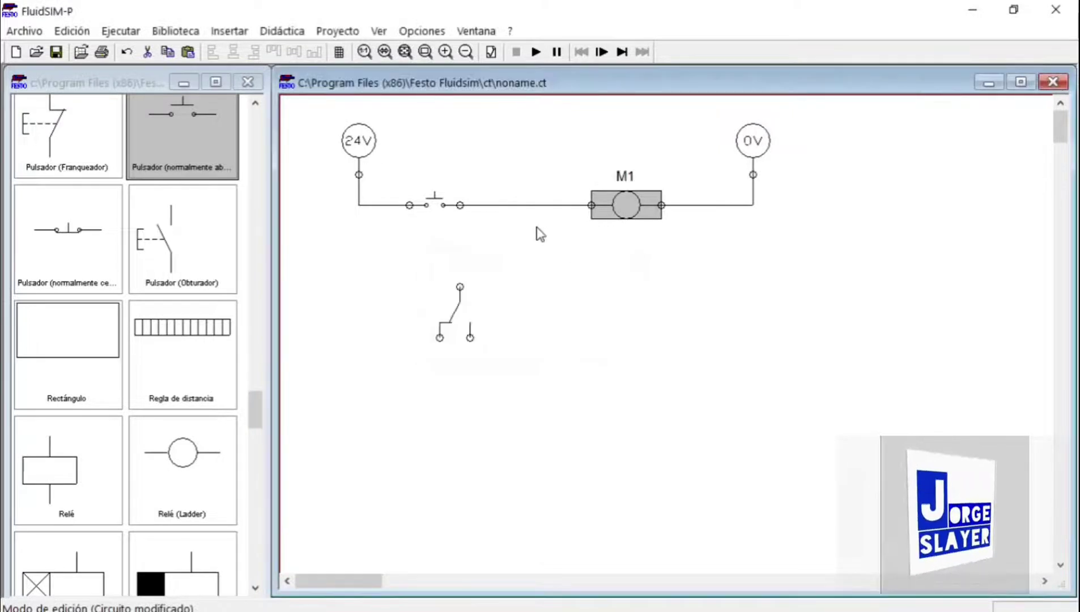
pyautogui.doubleClick(437, 204)
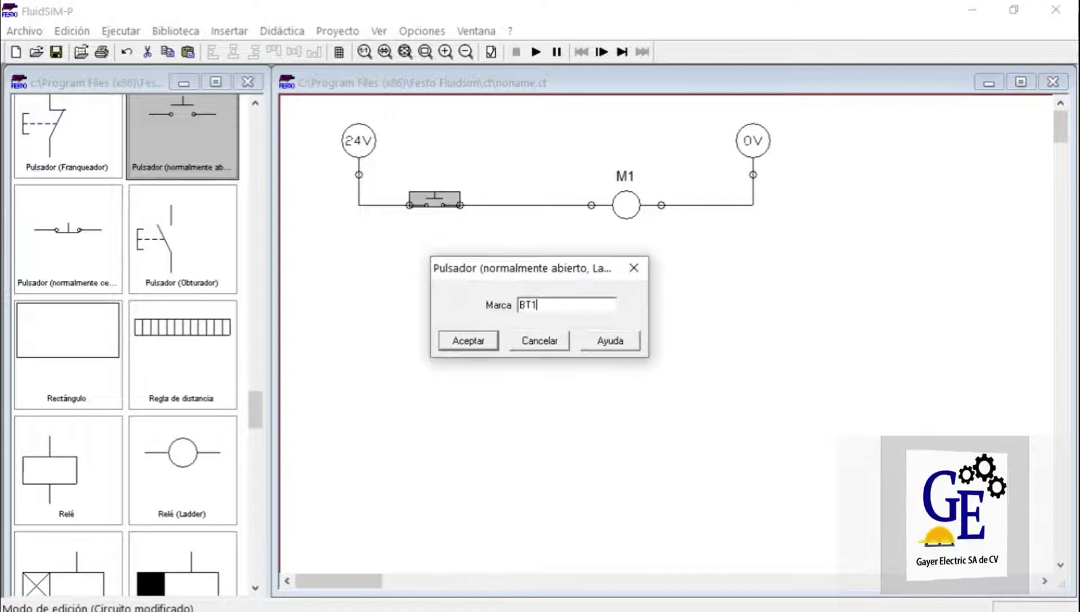
pyautogui.click(470, 343)
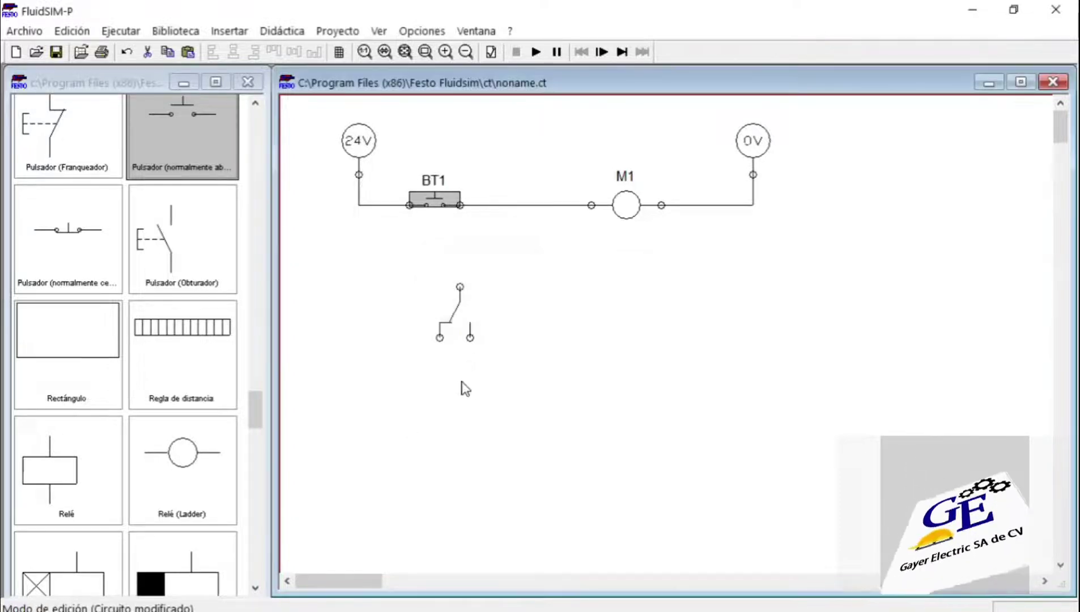
# Briefly run the simulation of the relay circuit and stop it
pyautogui.click(462, 384)
pyautogui.click(535, 52)
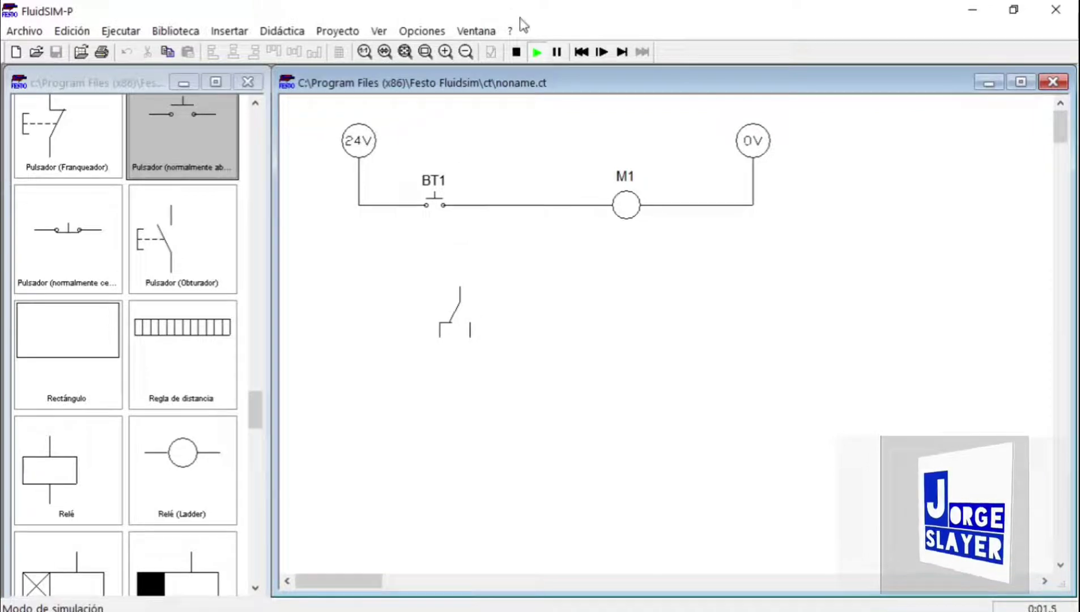
pyautogui.click(516, 52)
# Label the Conmutador contact M1 and shift it slightly upward
pyautogui.doubleClick(454, 308)
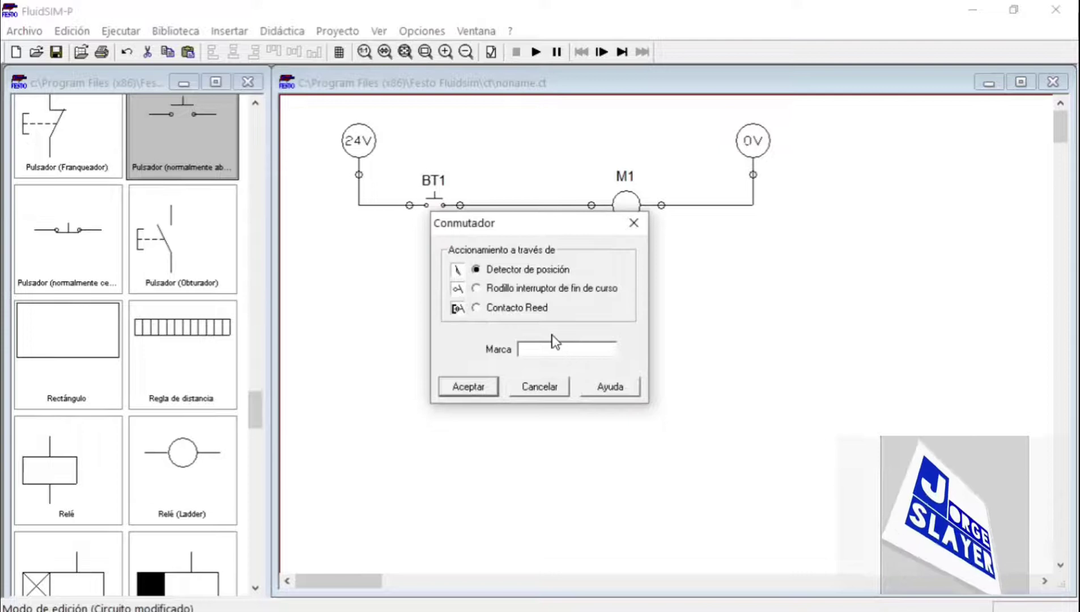
pyautogui.click(466, 387)
pyautogui.click(458, 405)
pyautogui.moveTo(568, 148); pyautogui.dragTo(681, 228)
pyautogui.moveTo(338, 270); pyautogui.dragTo(522, 358)
pyautogui.moveTo(472, 331); pyautogui.dragTo(455, 302)
pyautogui.click(545, 311)
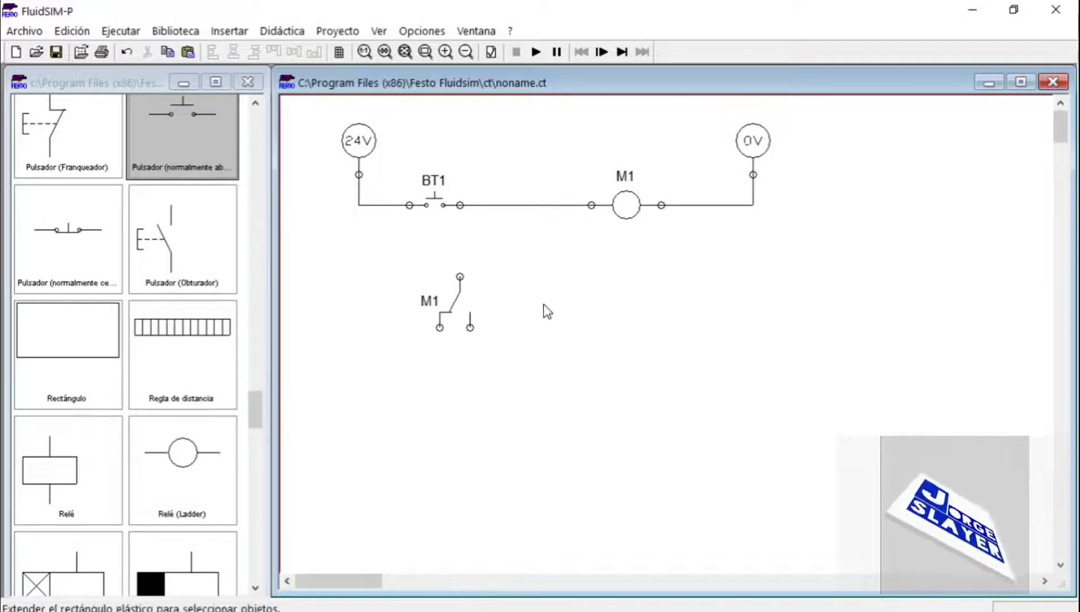
# Simulate the circuit, actuating and releasing BT1 to check how contact M1 switches, and end the simulation
pyautogui.click(532, 57)
pyautogui.click(447, 194)
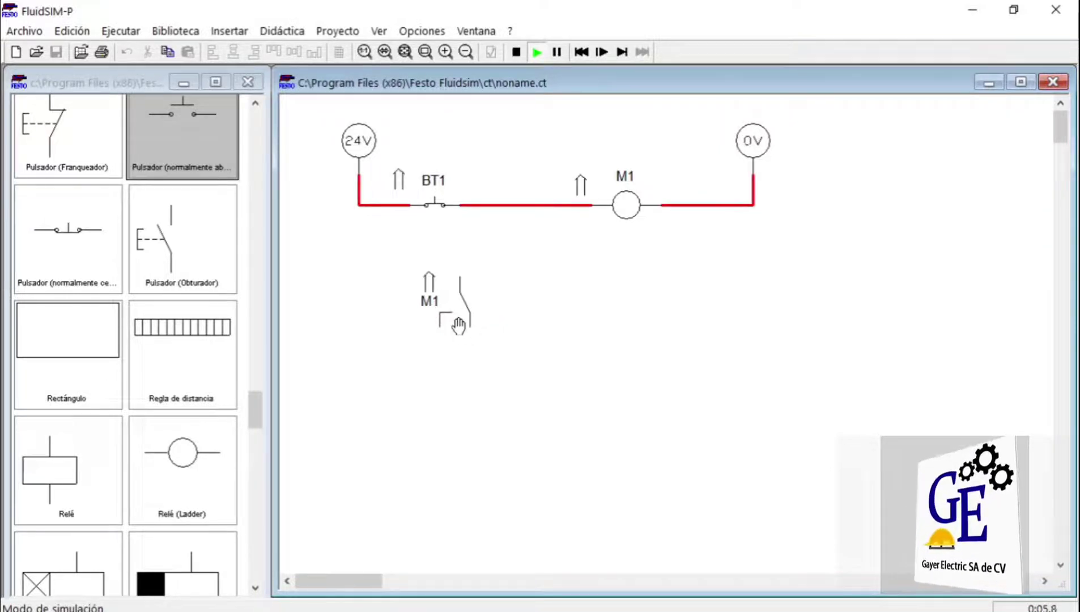
pyautogui.click(441, 189)
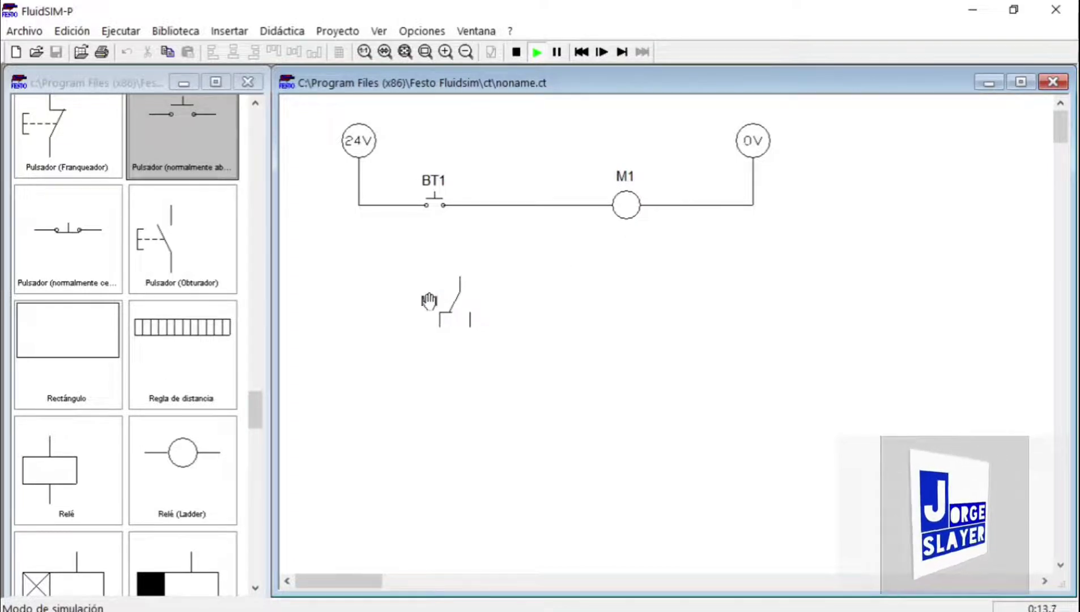
pyautogui.click(514, 53)
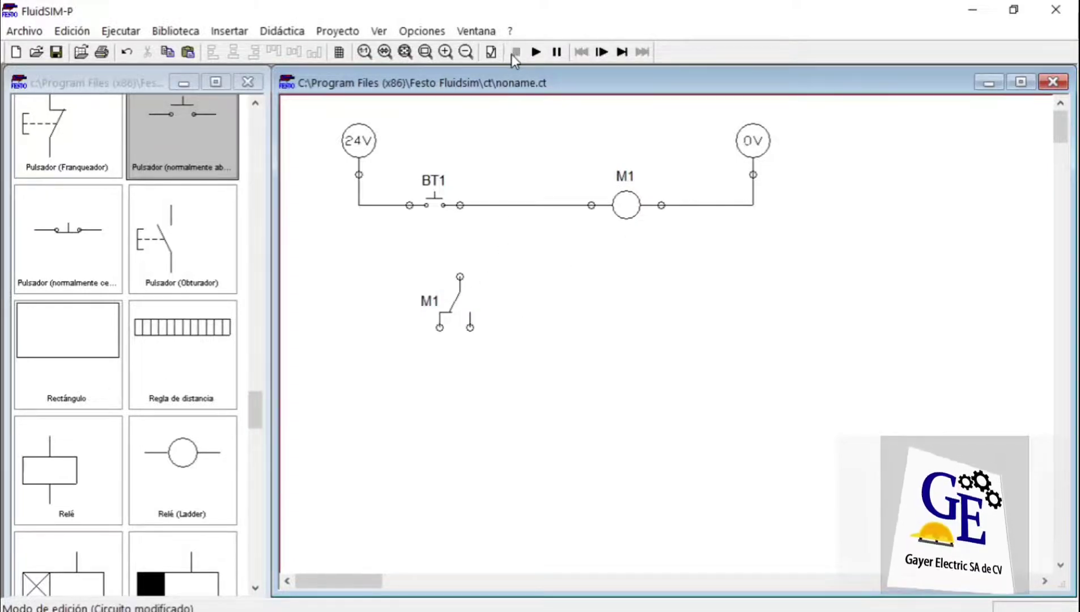
# Reposition contact M1 closer beneath pushbutton BT1
pyautogui.moveTo(535, 337); pyautogui.dragTo(415, 281)
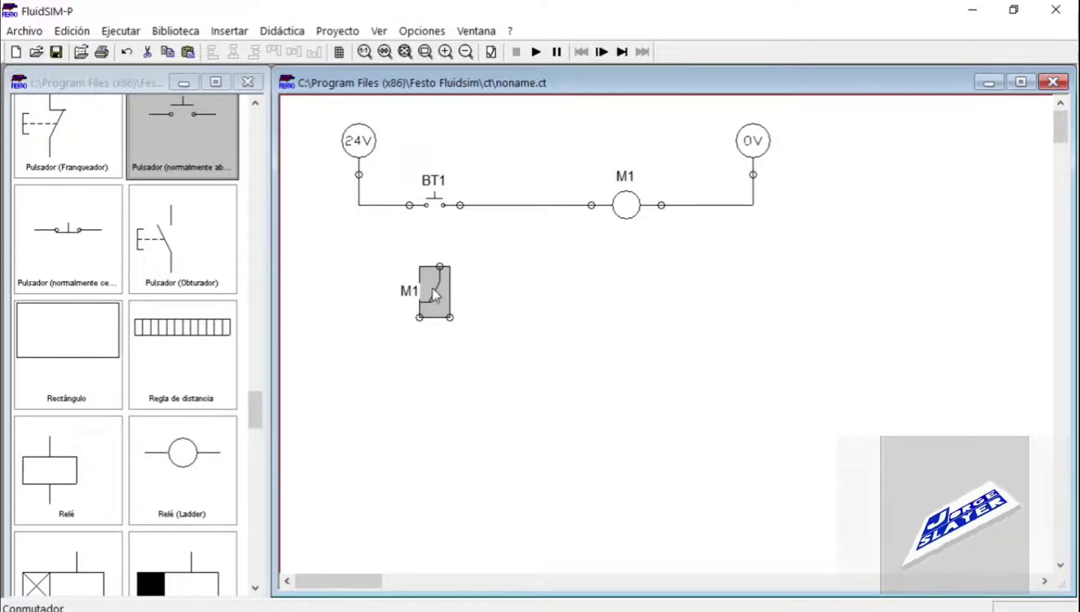
pyautogui.moveTo(425, 282); pyautogui.dragTo(422, 272)
pyautogui.click(481, 305)
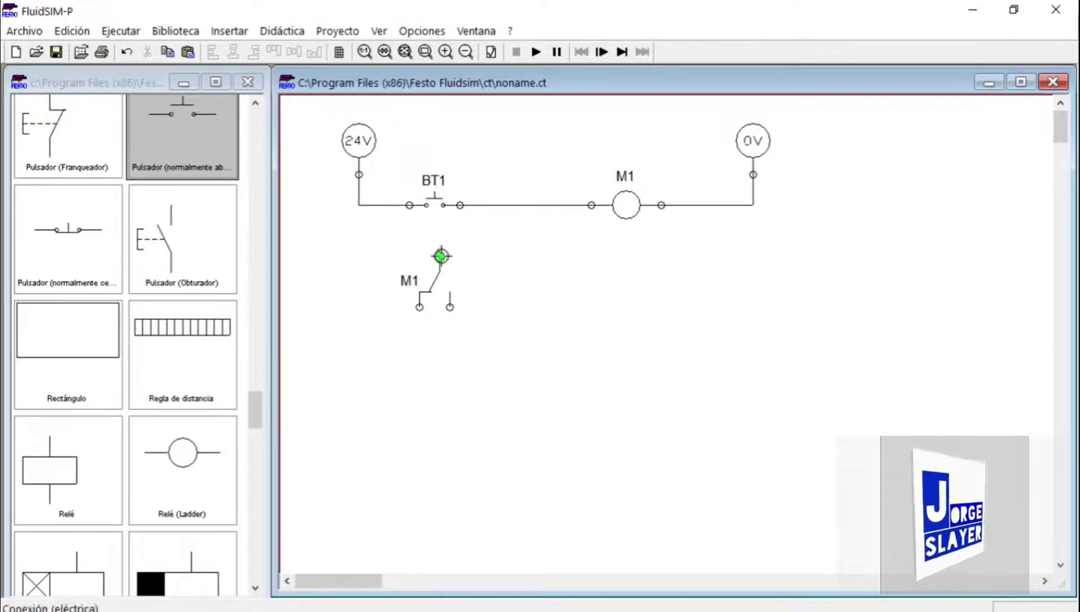
# Wire contact M1's common terminal to the 24V line and its normally open terminal to the line between BT1 and relay M1
pyautogui.moveTo(433, 248); pyautogui.dragTo(359, 197)
pyautogui.moveTo(438, 217); pyautogui.dragTo(349, 234)
pyautogui.moveTo(369, 190)
pyautogui.mouseDown()
pyautogui.moveTo(361, 196)
pyautogui.moveTo(375, 206)
pyautogui.mouseUp()
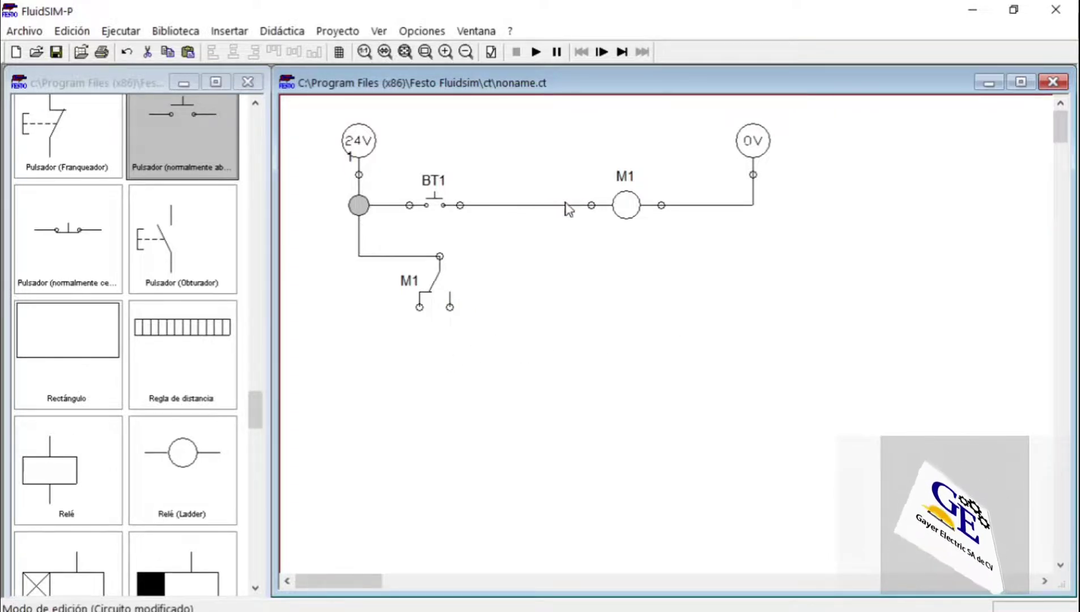
pyautogui.click(550, 378)
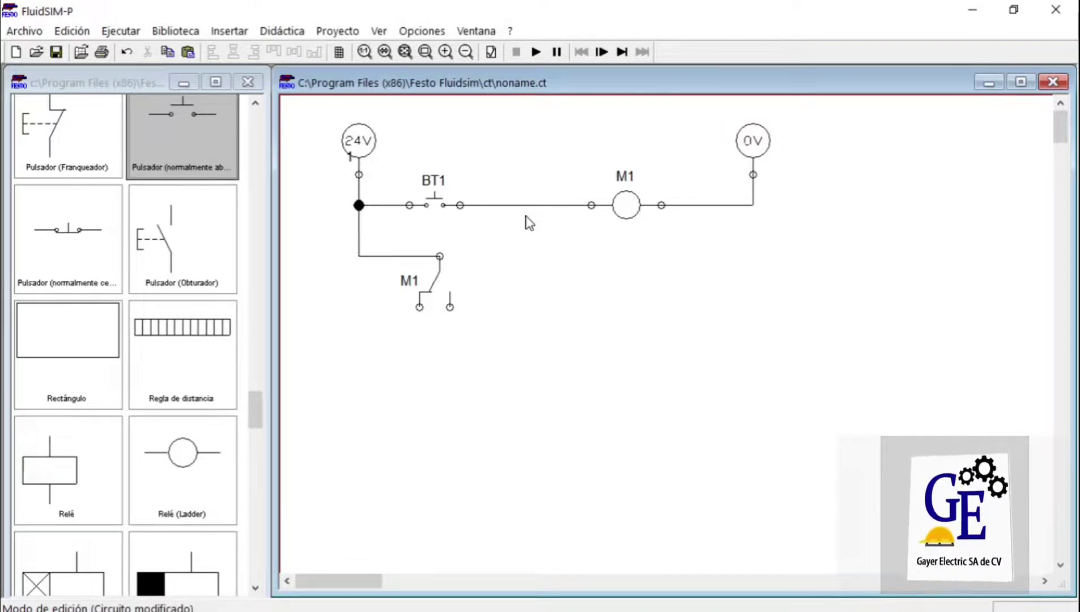
pyautogui.moveTo(450, 307); pyautogui.dragTo(521, 205)
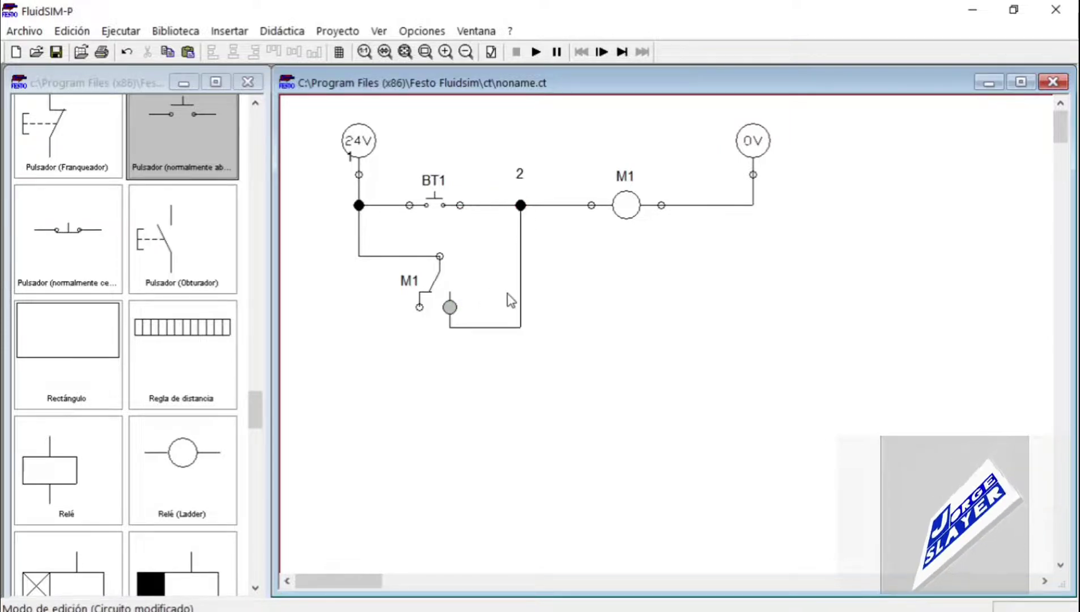
pyautogui.moveTo(391, 136); pyautogui.dragTo(465, 208)
pyautogui.moveTo(378, 240); pyautogui.dragTo(468, 340)
pyautogui.click(408, 368)
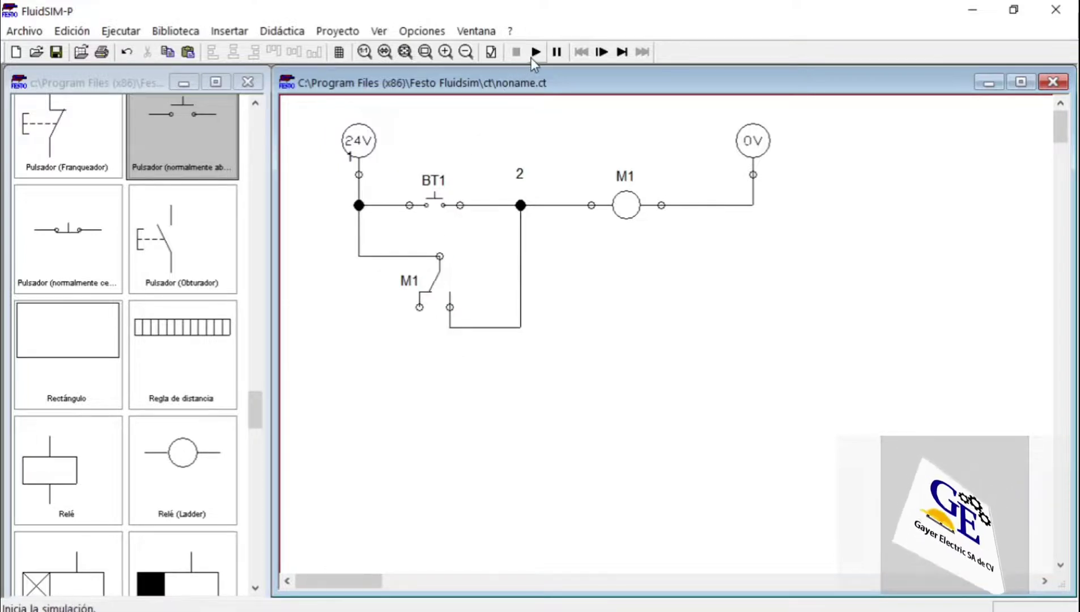
# Simulate the latching circuit, actuating and releasing BT1 to check the self-hold, and end the simulation
pyautogui.click(532, 54)
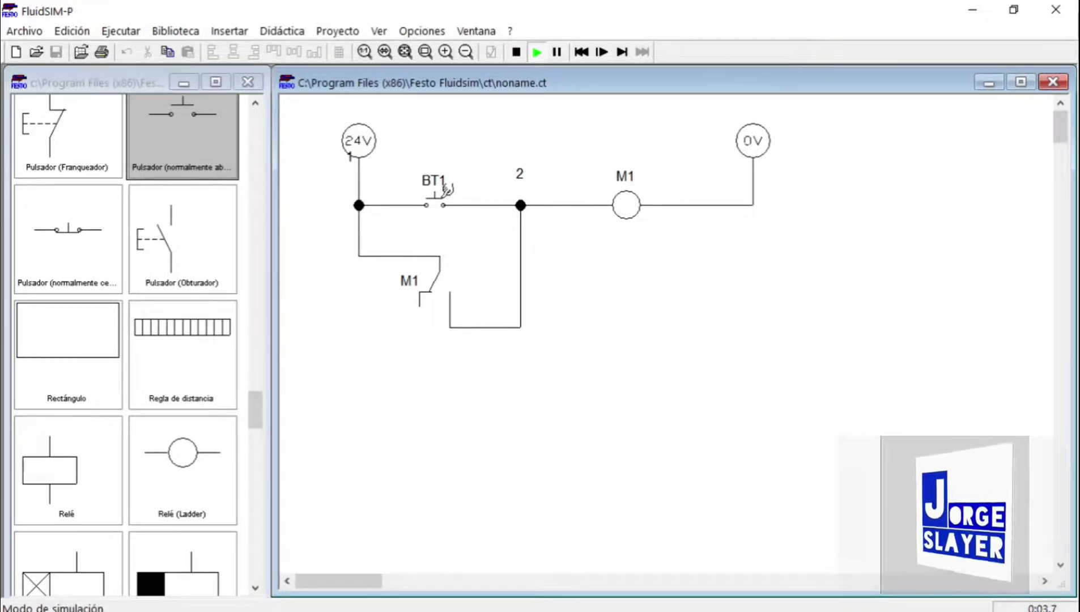
pyautogui.click(446, 188)
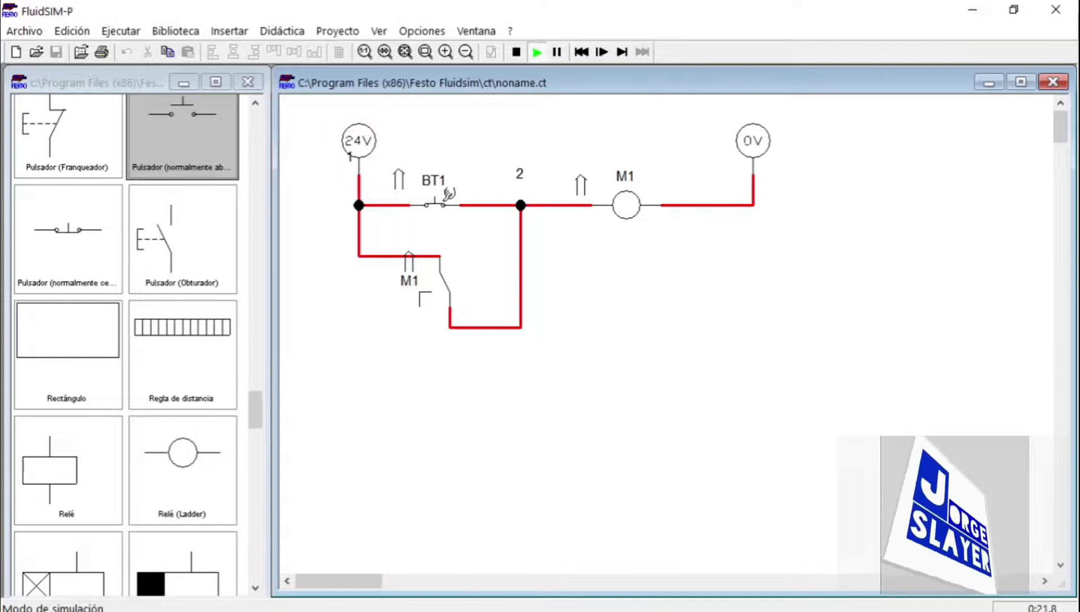
pyautogui.click(449, 193)
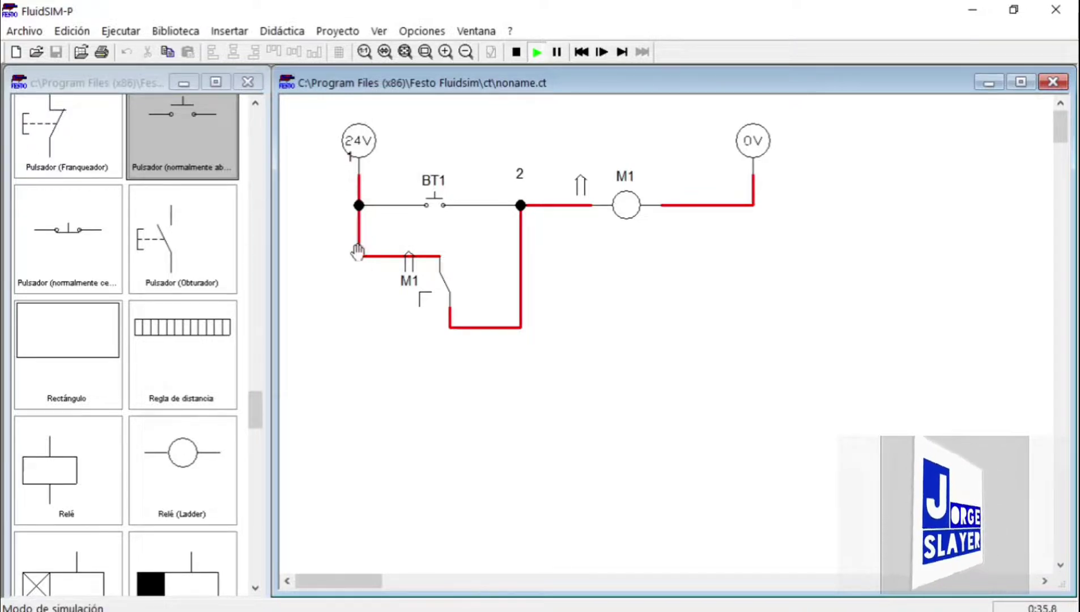
pyautogui.click(515, 51)
# Restart the simulation and actuate and release BT1 again to examine the current path through contact M1
pyautogui.click(537, 52)
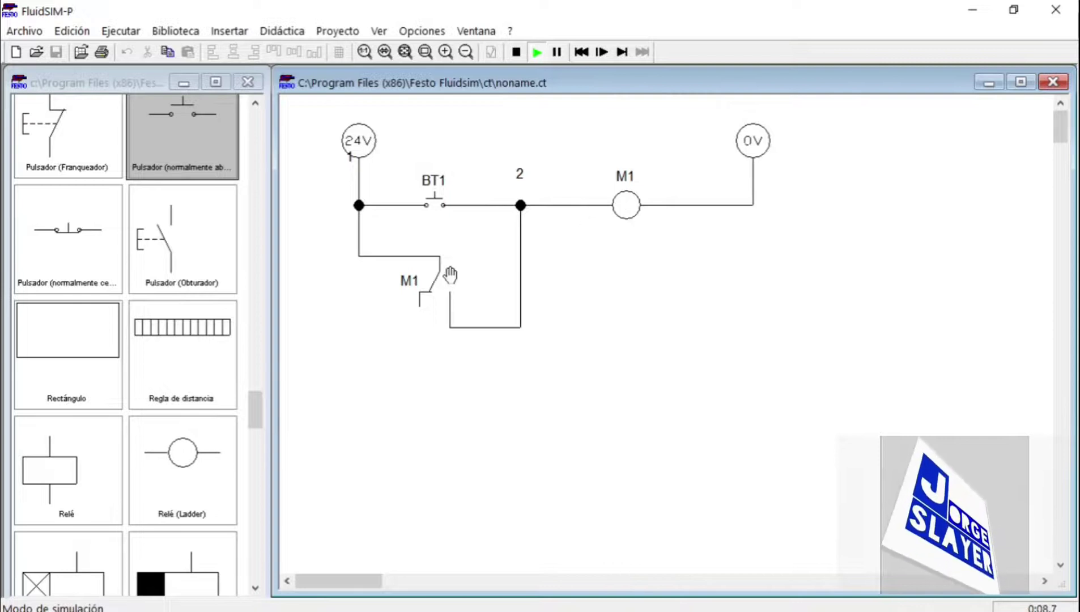
pyautogui.click(438, 188)
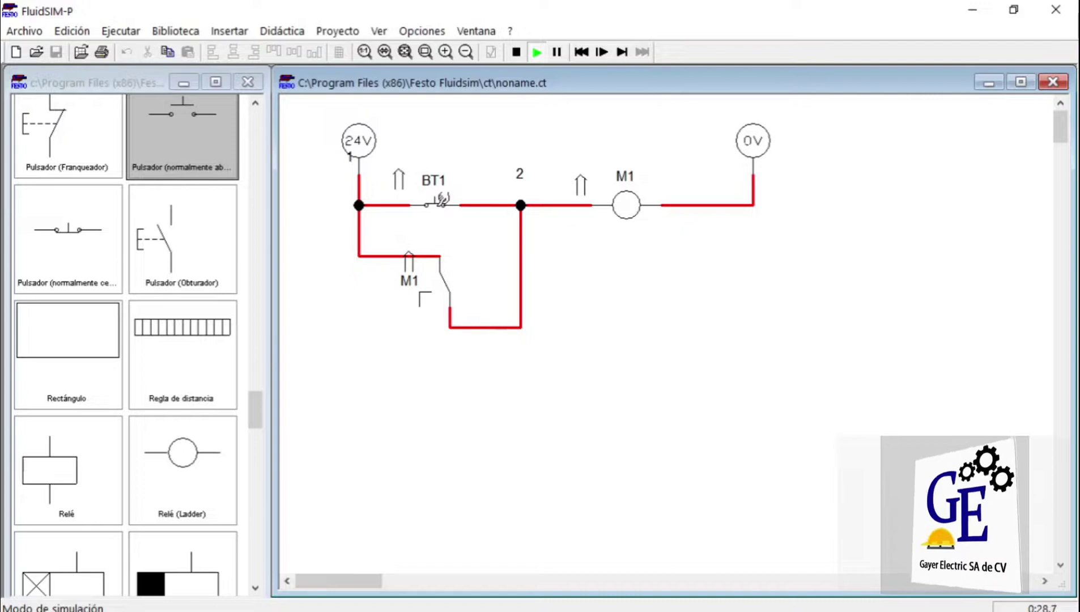
pyautogui.click(447, 199)
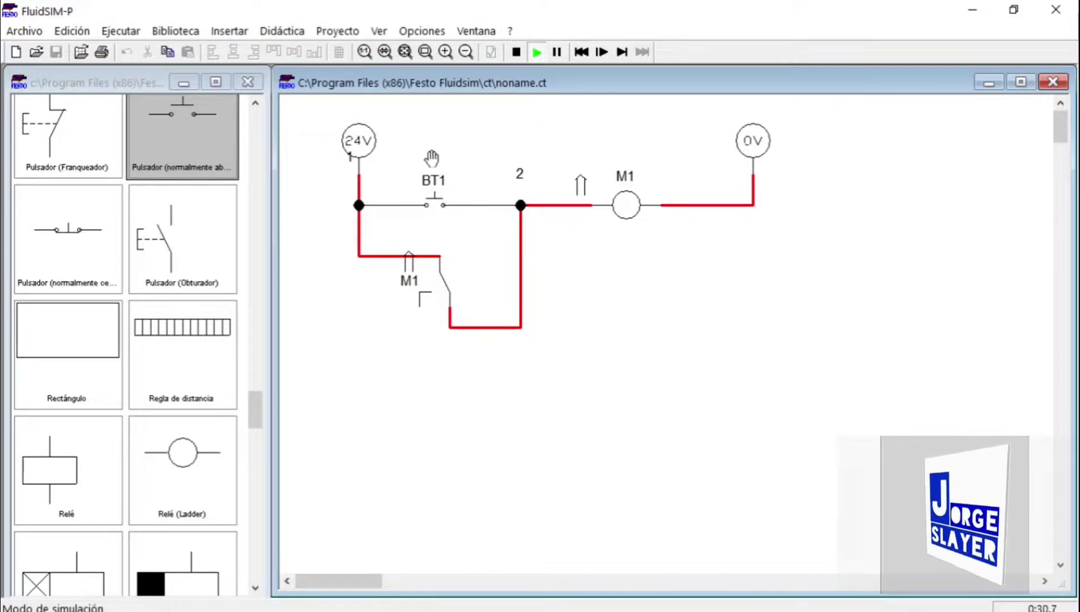